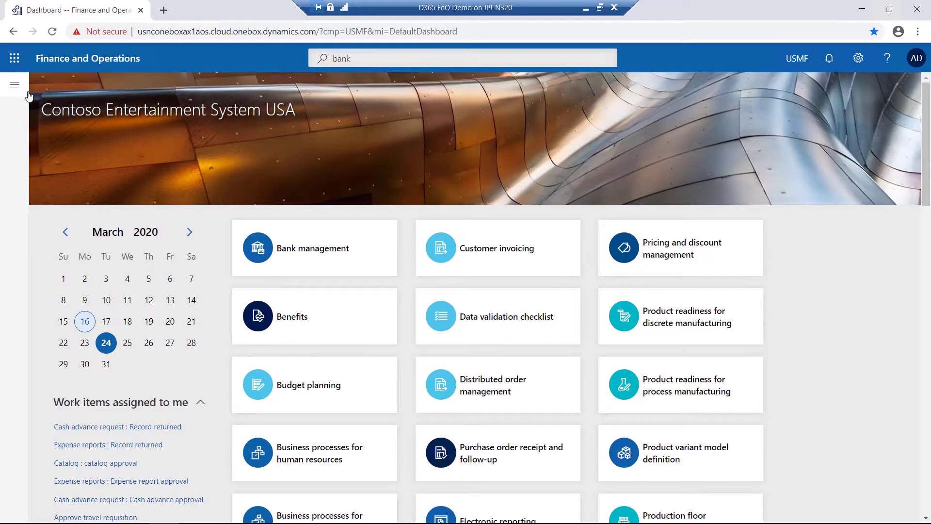
# Open Cash and bank management's Bank accounts list, showing USMF EUR, USMF OPER and USMF PAYRL
pyautogui.click(15, 85)
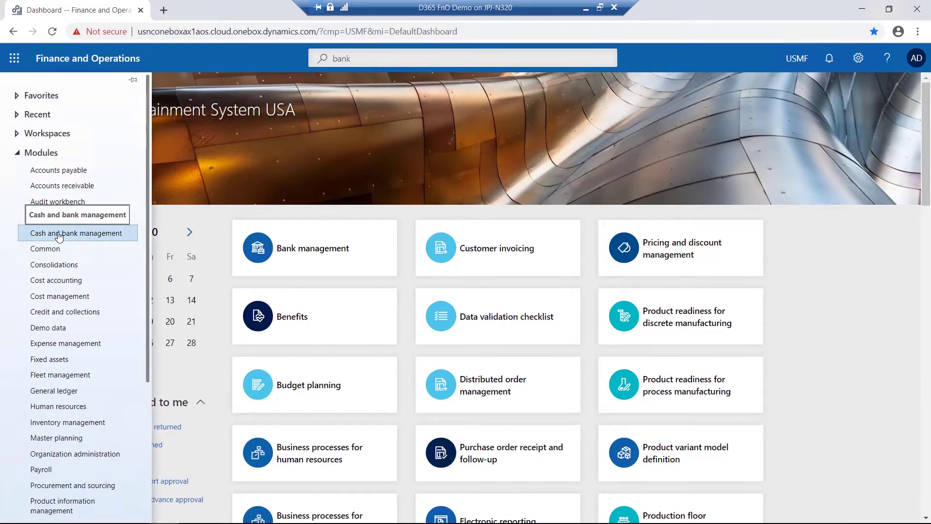
pyautogui.click(66, 235)
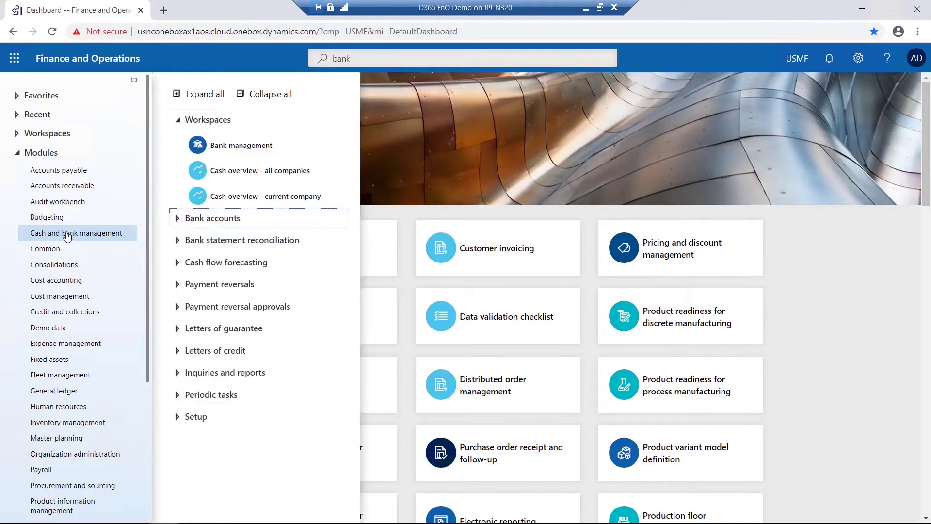
pyautogui.click(177, 219)
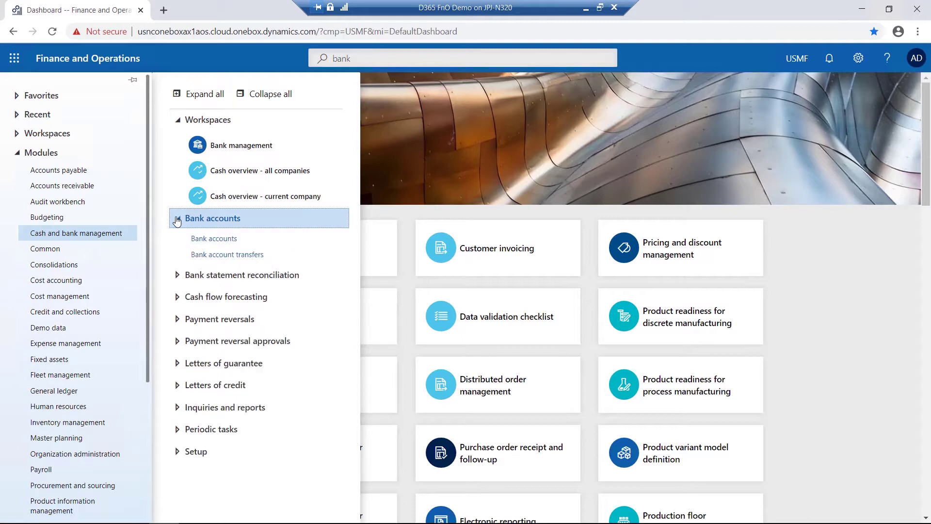
pyautogui.click(214, 239)
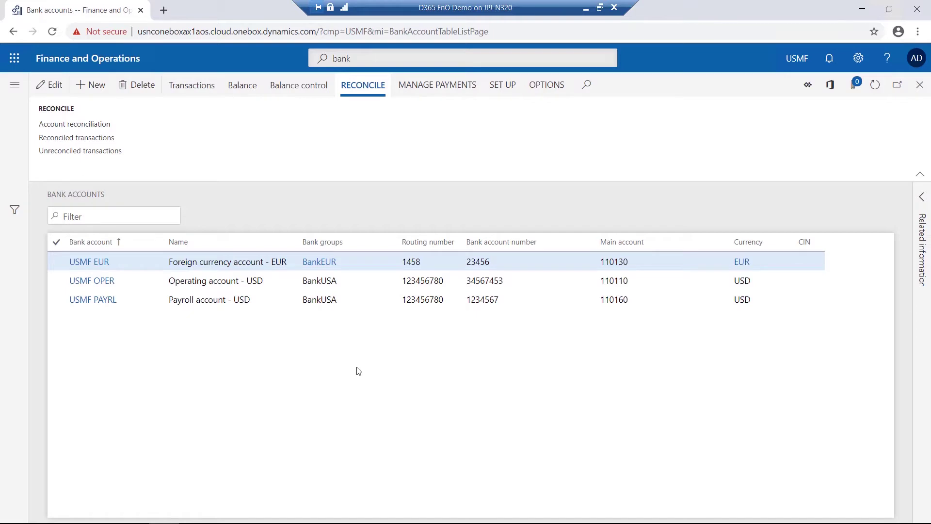
pyautogui.click(920, 85)
pyautogui.click(398, 60)
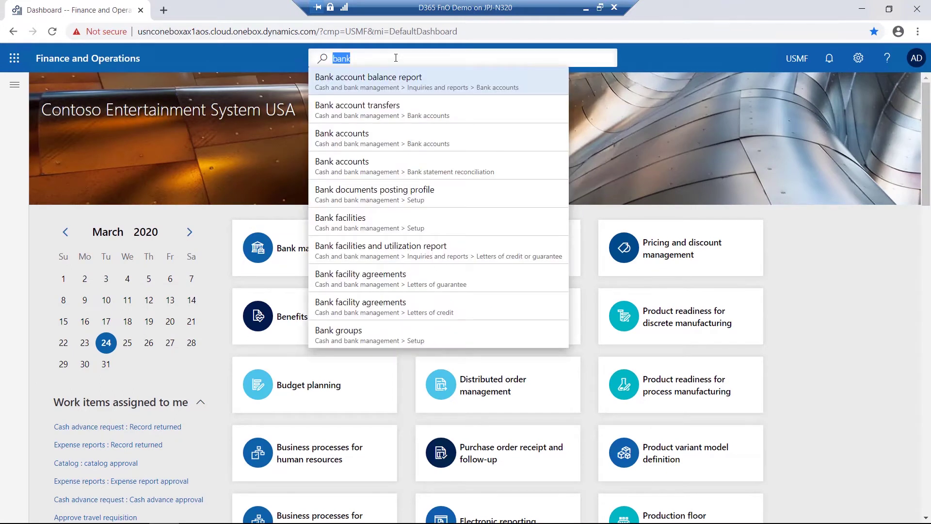
pyautogui.click(395, 58)
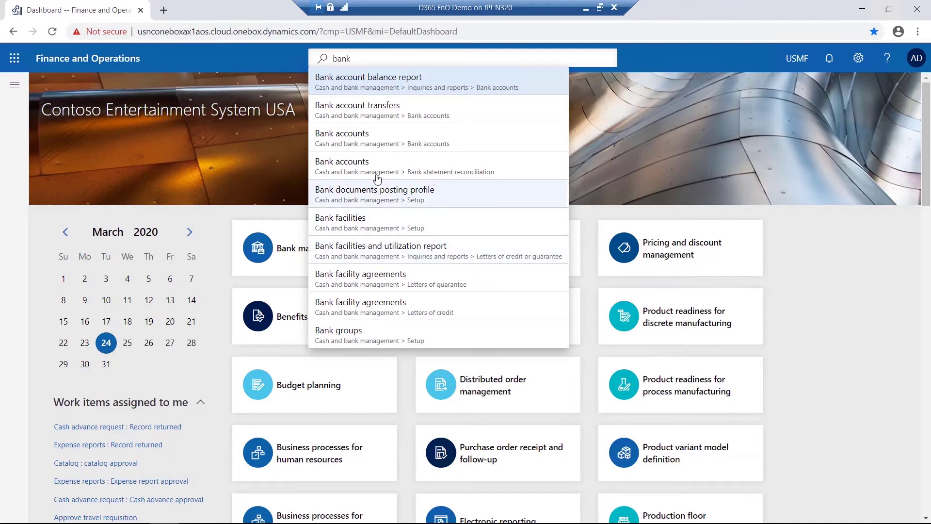
pyautogui.click(346, 137)
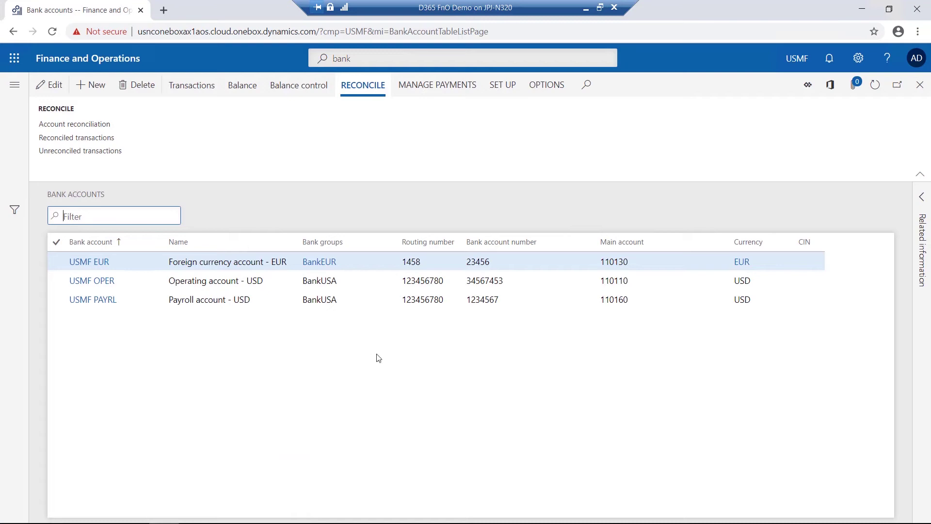
# Select the USMF OPER account and review its bank transactions
pyautogui.click(555, 405)
pyautogui.click(373, 280)
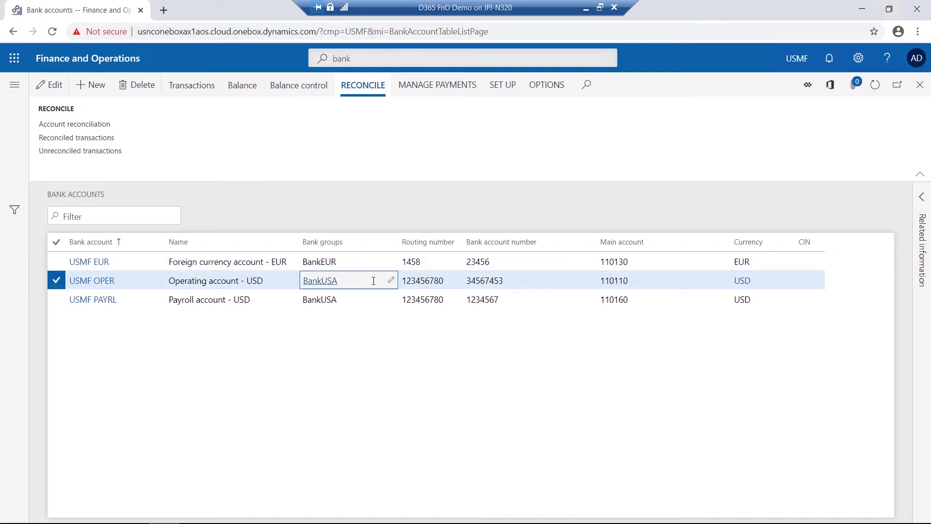
pyautogui.click(187, 87)
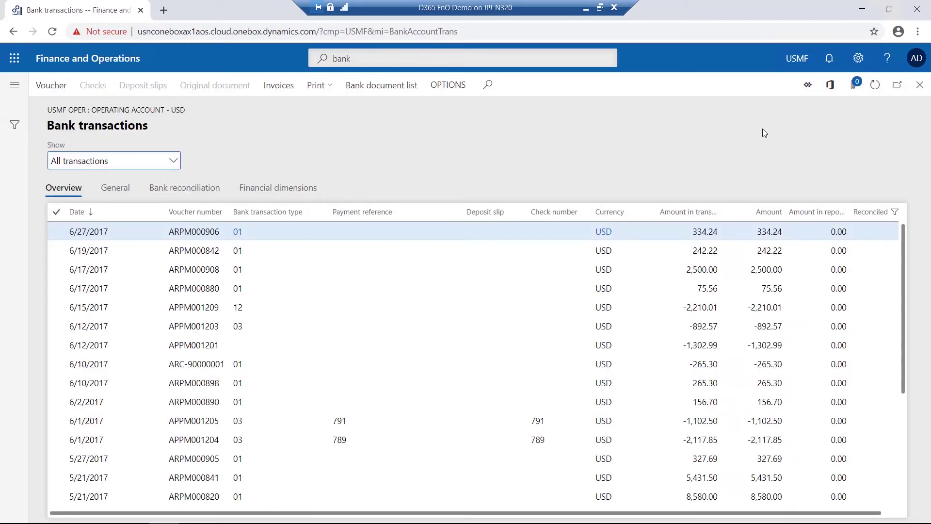
pyautogui.click(920, 84)
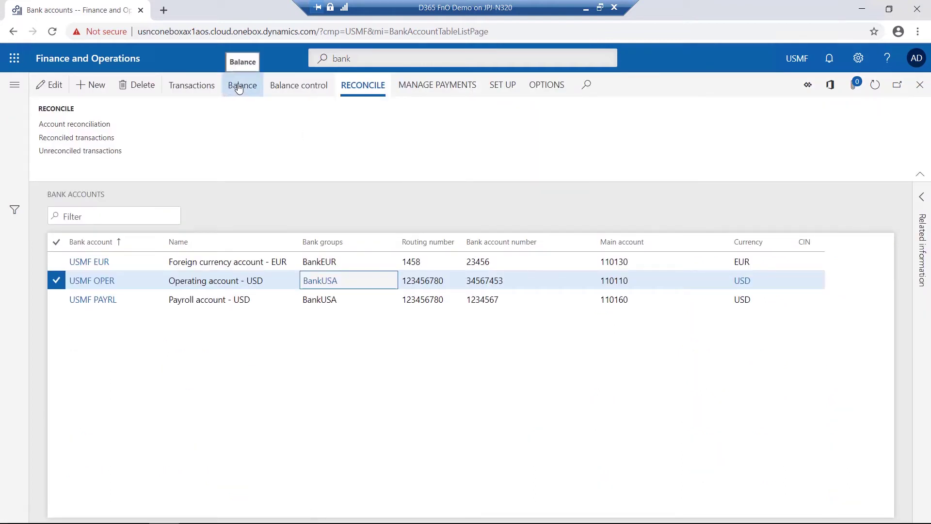
# Check USMF OPER's 423,862.61 balance, view Manage payments actions, and close Bank accounts
pyautogui.click(239, 87)
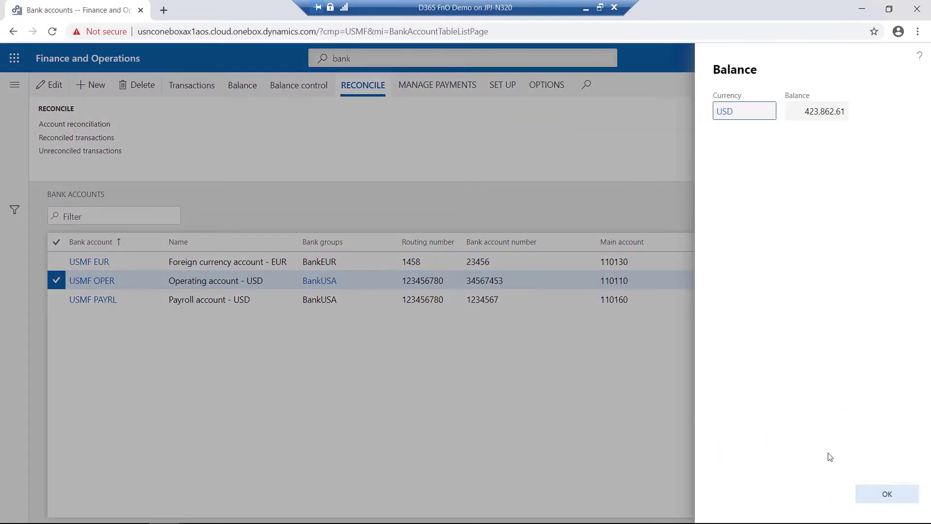
pyautogui.click(886, 494)
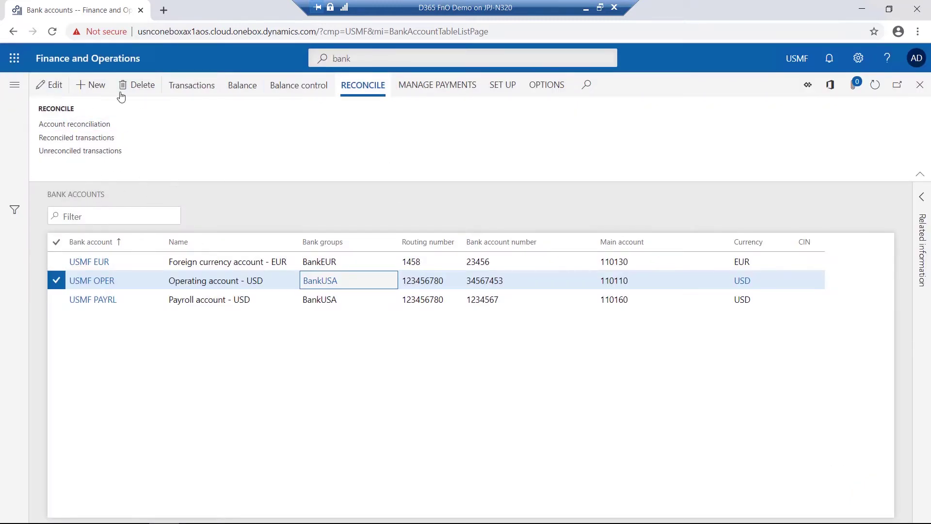
pyautogui.click(431, 91)
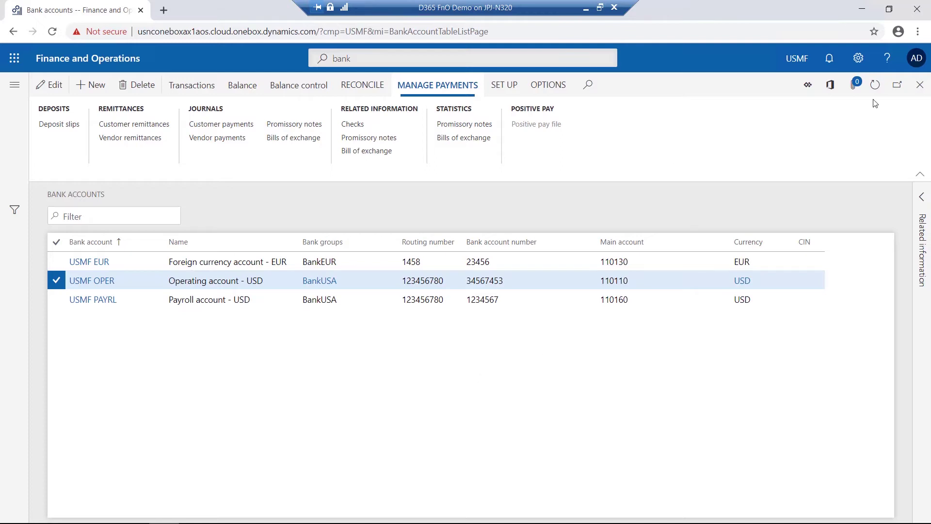
pyautogui.click(920, 84)
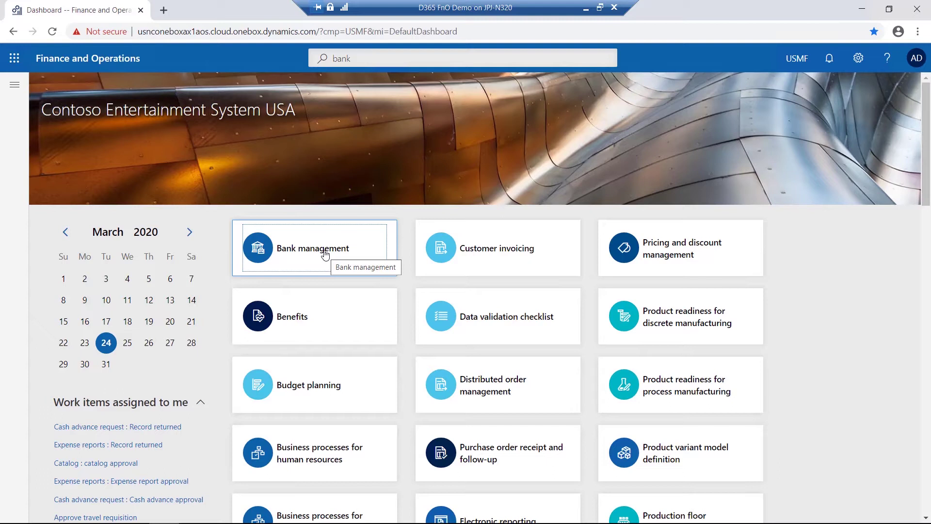
# Open the Bank management workspace and show USMF PAYRL, then USMF OPER, in the balance chart
pyautogui.click(325, 254)
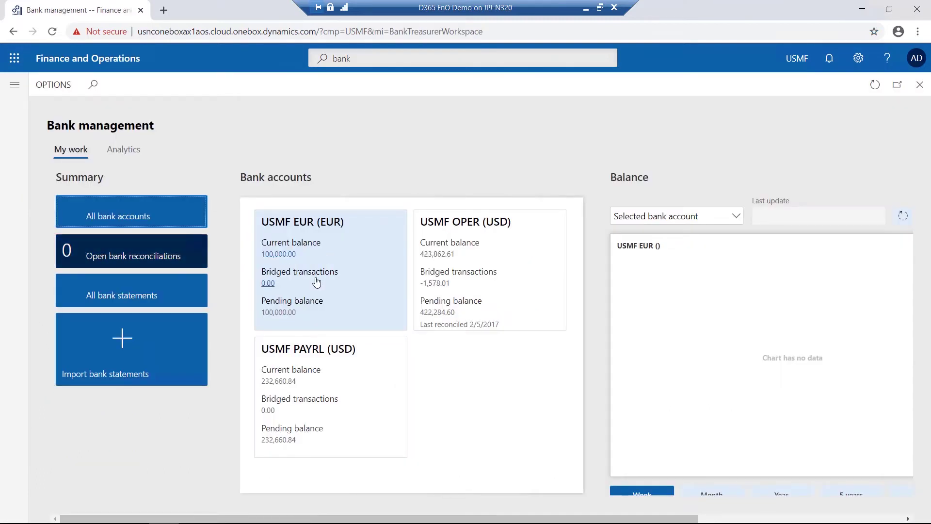
pyautogui.click(400, 439)
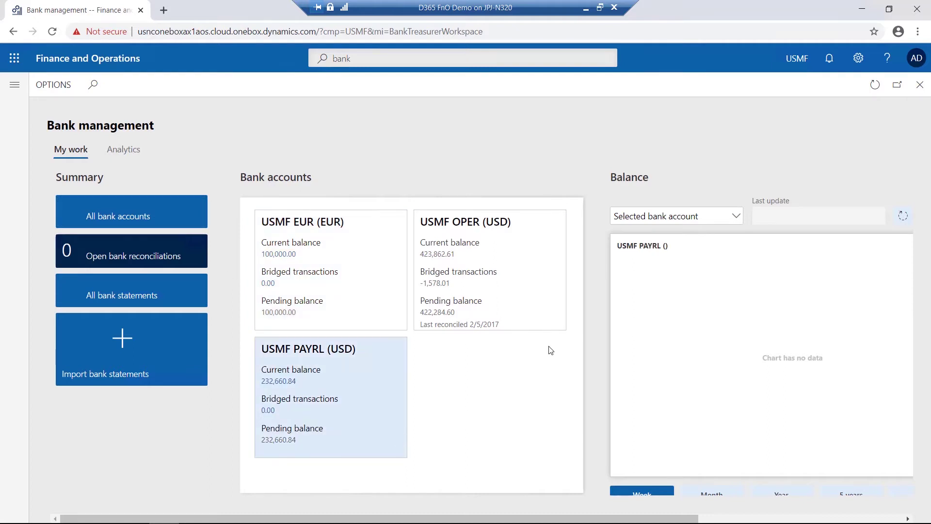
pyautogui.click(555, 312)
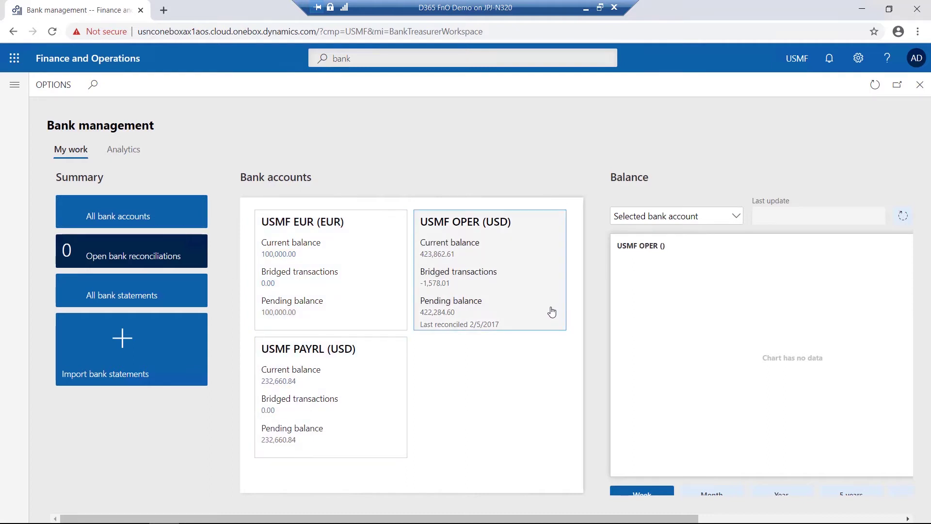
# Review the transactions behind OPER's 423,862.61 balance, then switch the chart to USMF EUR
pyautogui.click(438, 255)
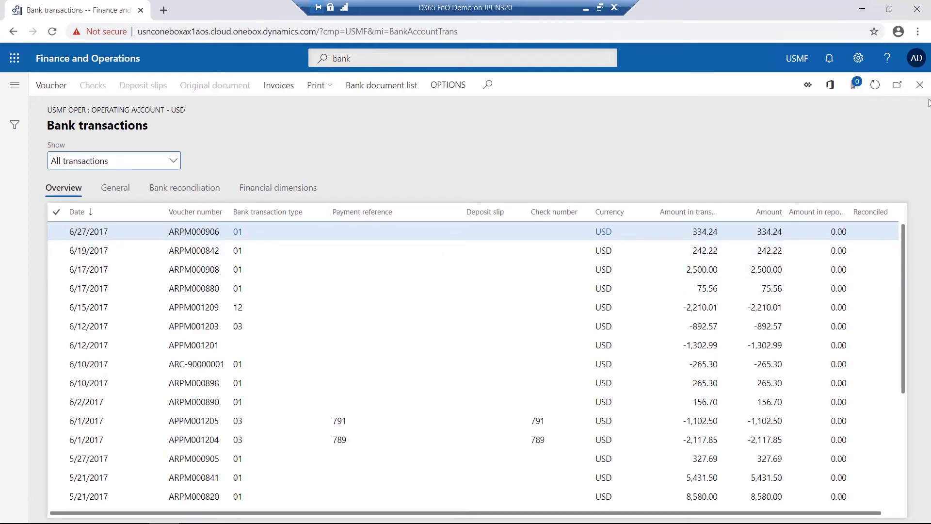
pyautogui.click(921, 86)
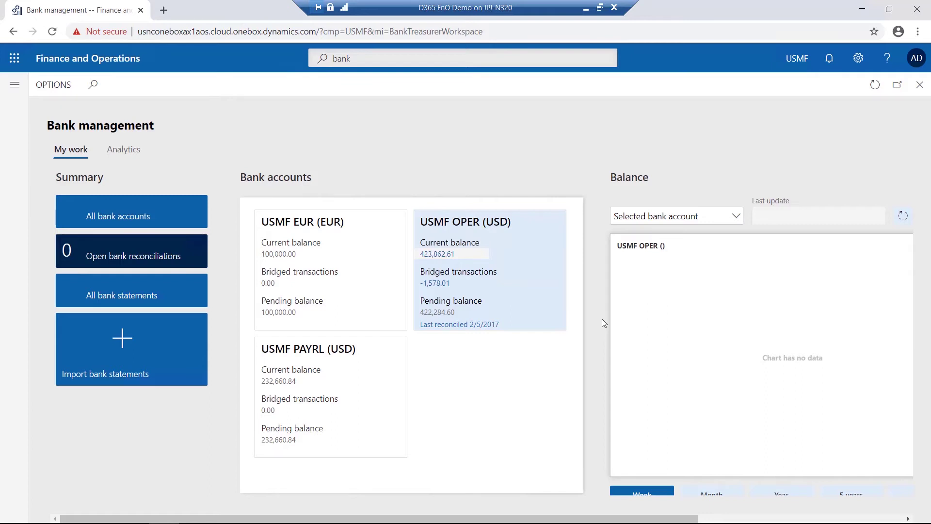
pyautogui.hscroll(5, 601, 319)
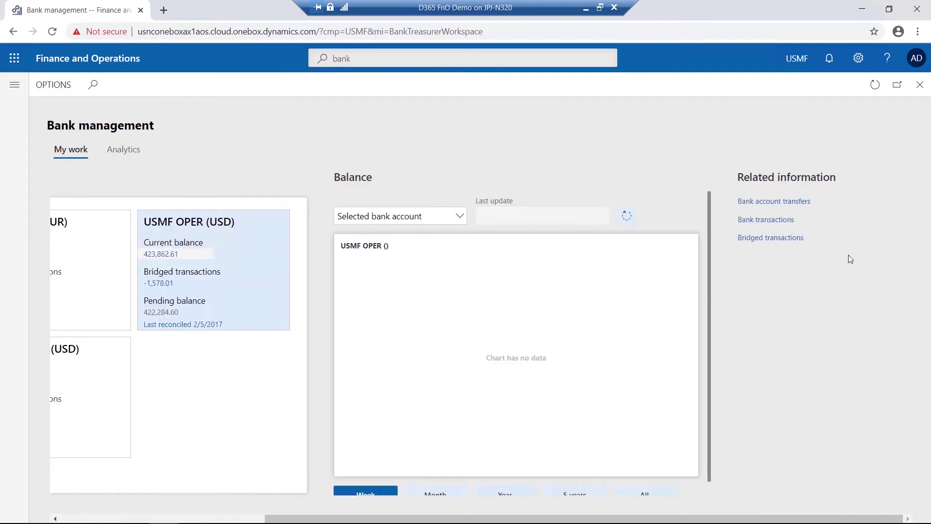
pyautogui.hscroll(-5, 431, 268)
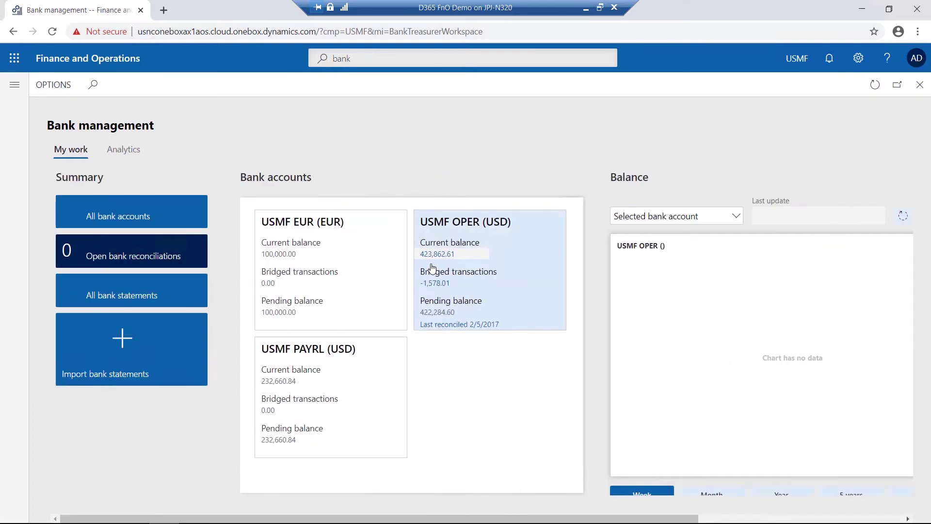
pyautogui.press('Left')
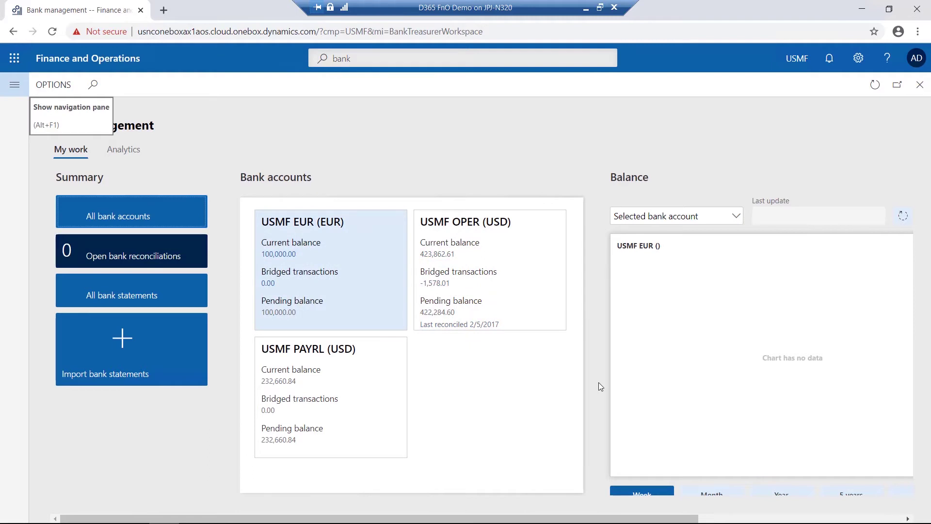
# Close the Bank management workspace and open the General ledger module menu
pyautogui.click(919, 85)
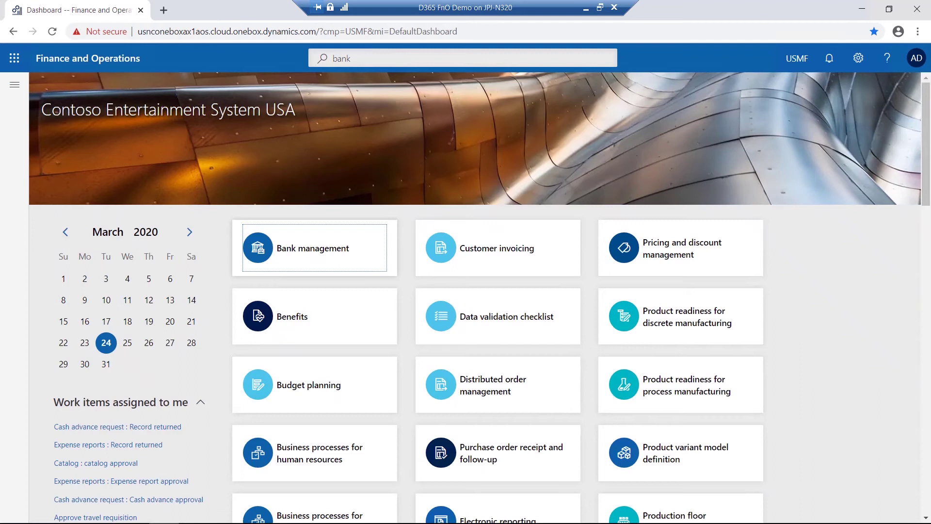
pyautogui.click(15, 88)
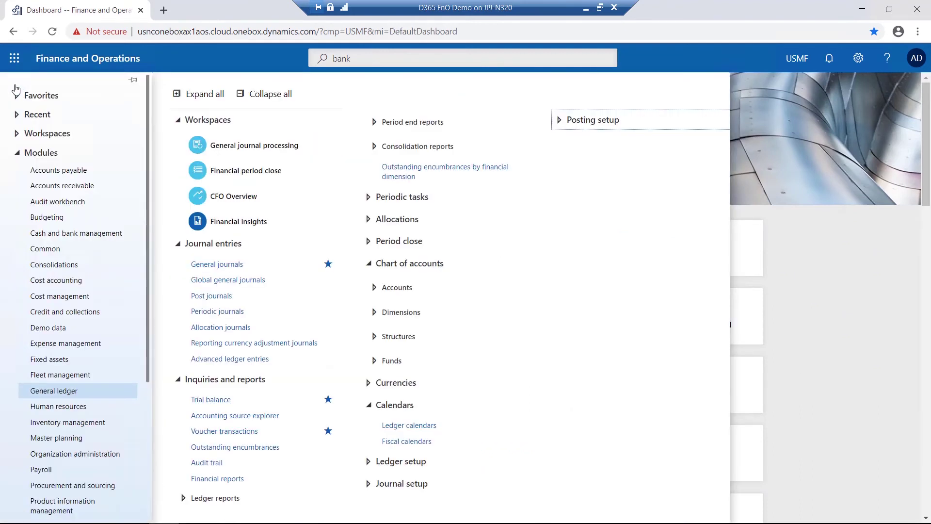
pyautogui.click(58, 392)
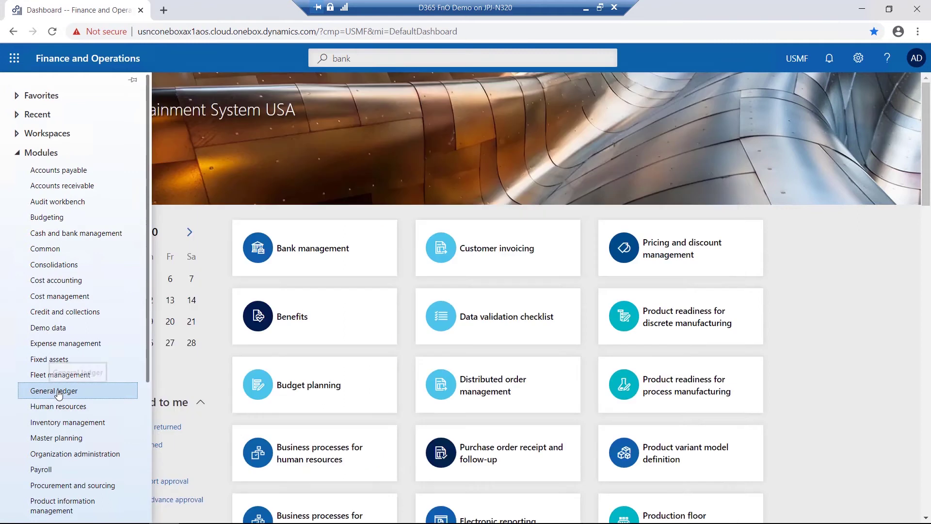
pyautogui.click(59, 392)
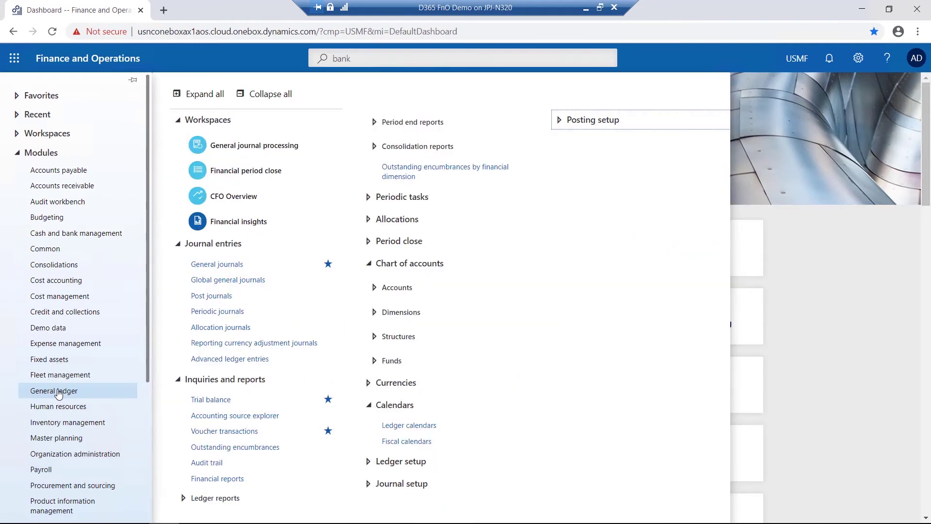
# Expand and collapse the Accounts, Dimensions, Structures and Funds groups under Chart of accounts
pyautogui.click(375, 289)
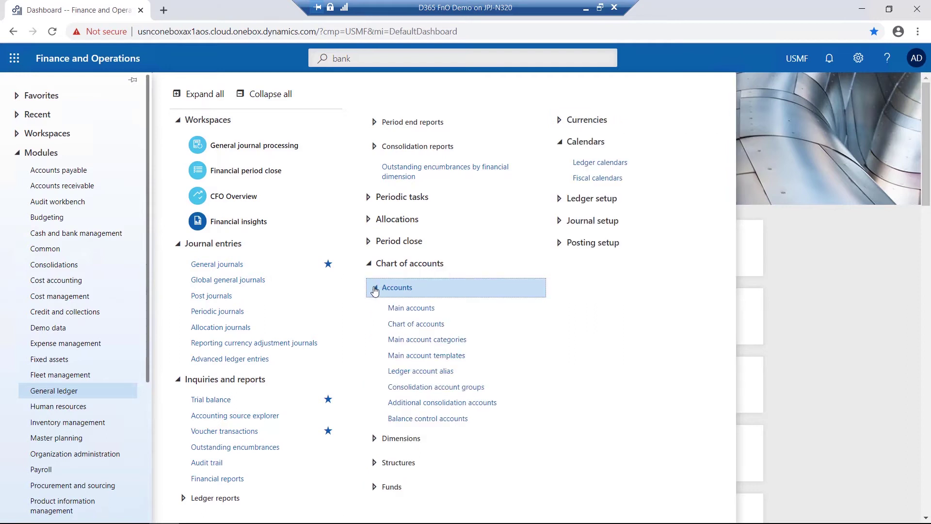
pyautogui.click(375, 289)
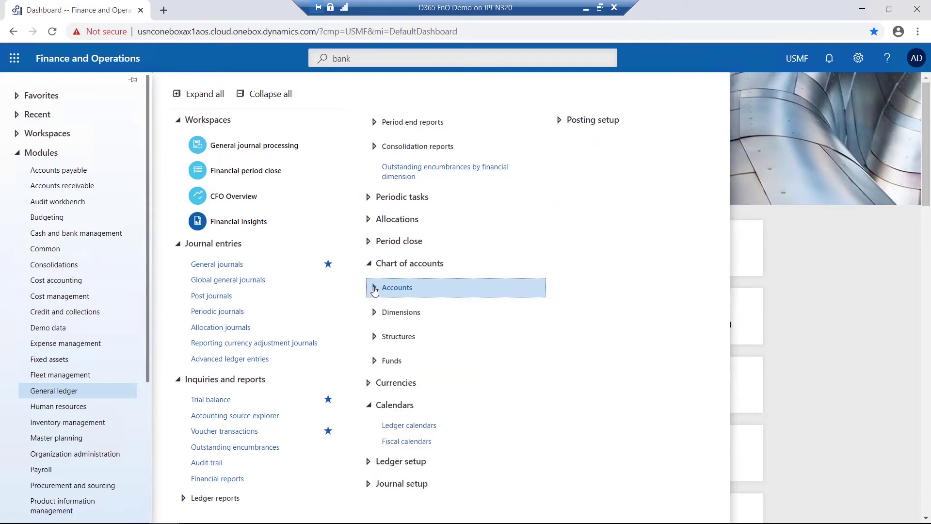
pyautogui.click(374, 315)
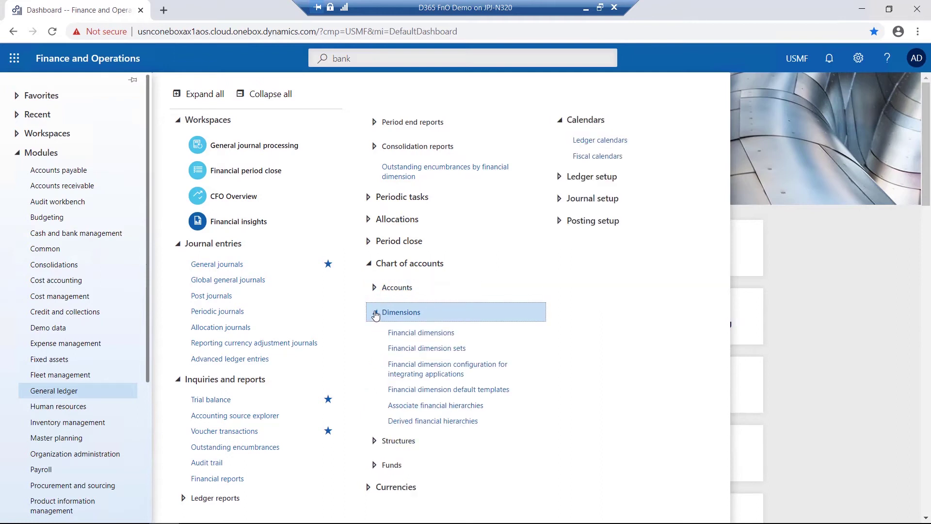
pyautogui.click(376, 314)
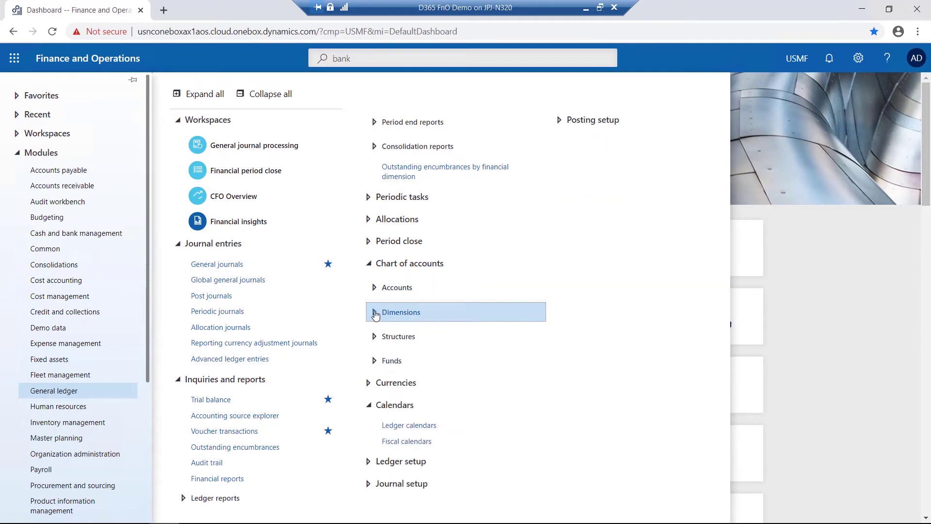
pyautogui.click(375, 340)
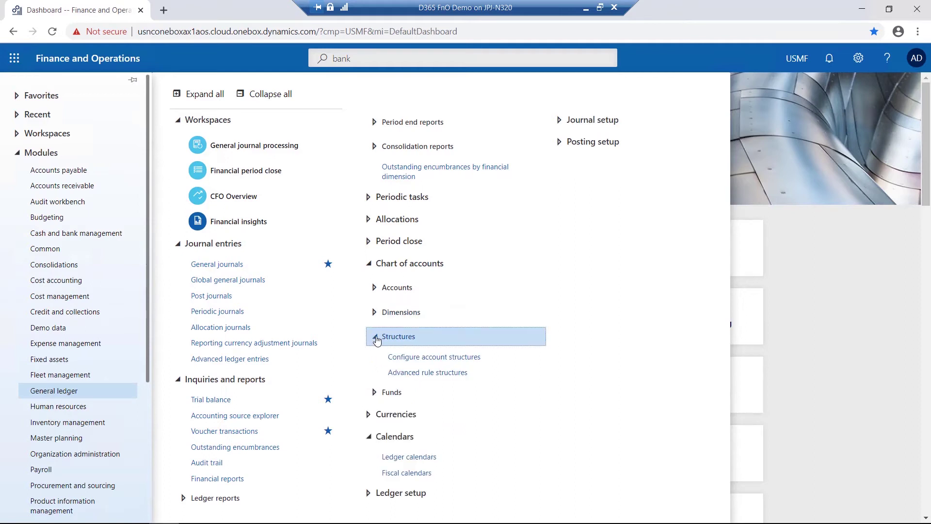
pyautogui.click(374, 360)
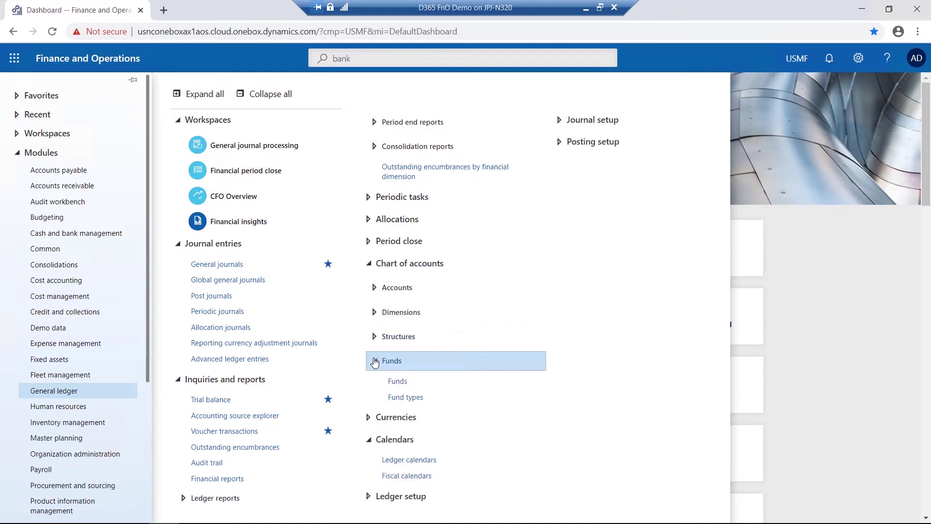
pyautogui.click(375, 361)
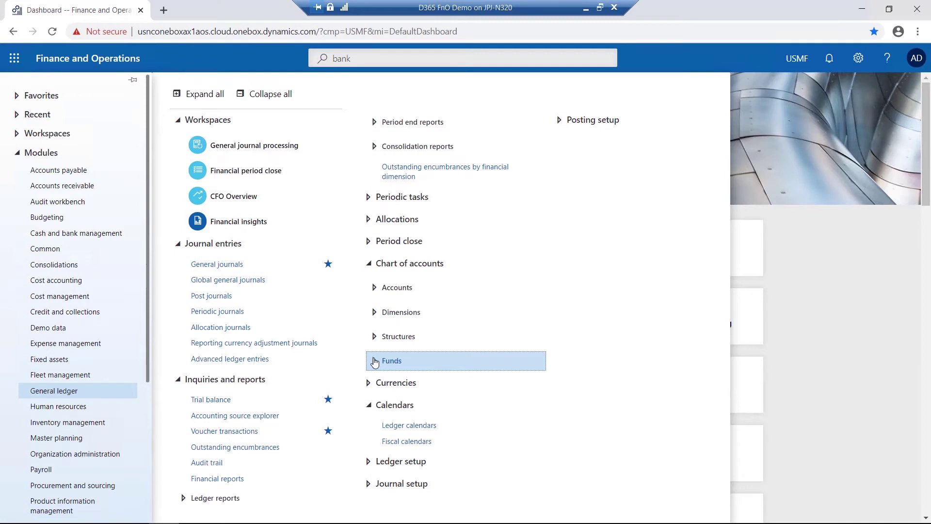
# Glance at the Currencies group, then open General journals with its five unposted batches
pyautogui.click(370, 384)
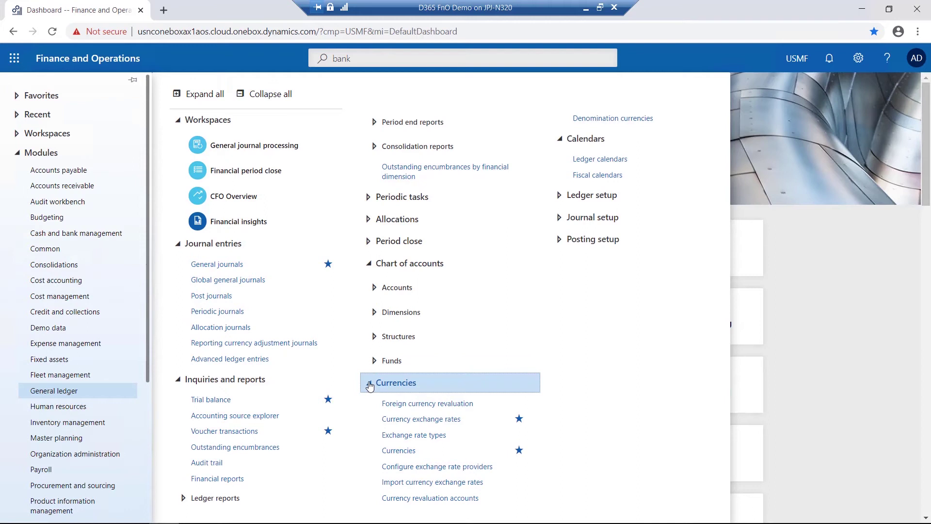
pyautogui.click(370, 384)
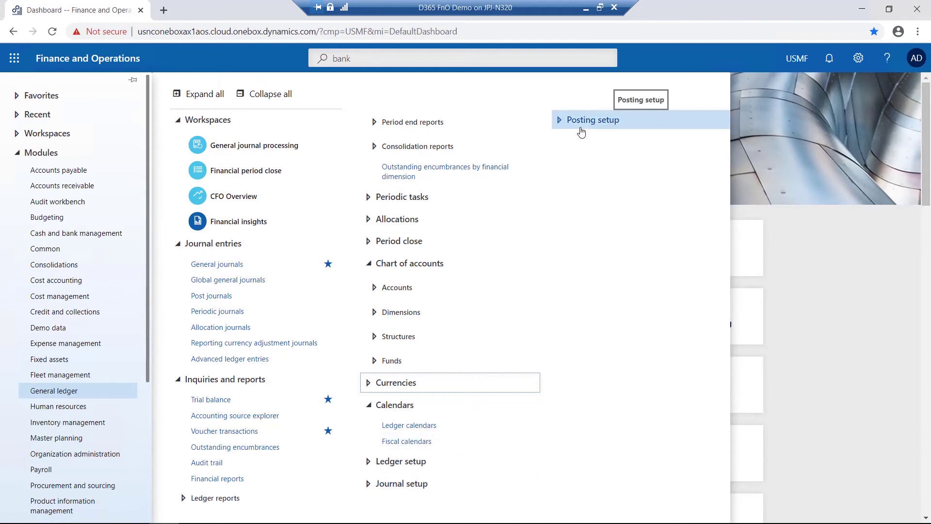
pyautogui.click(213, 266)
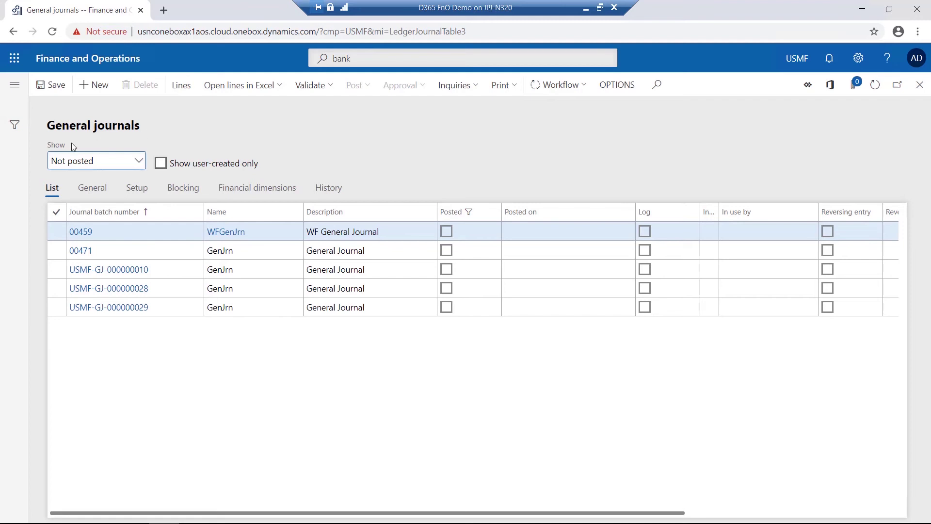
# Switch the Show filter to Posted and back to Not posted, then select batch 00471
pyautogui.click(139, 161)
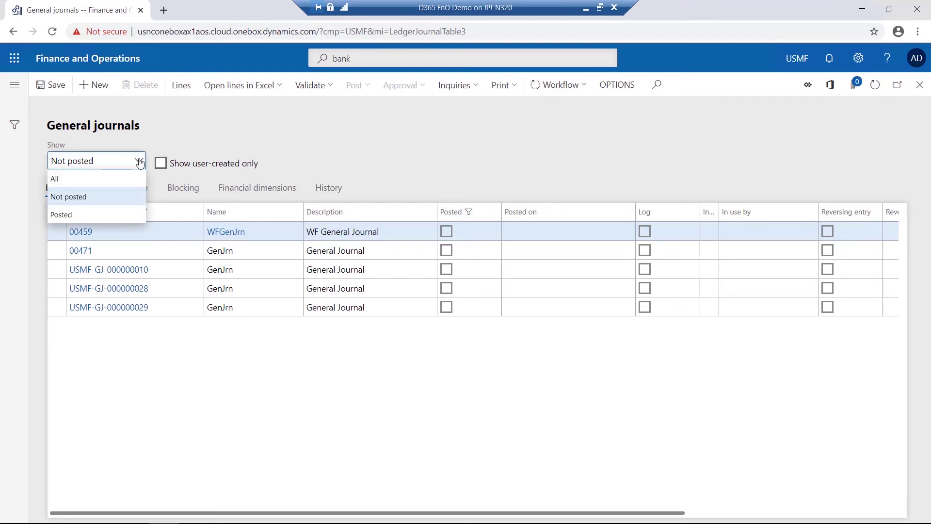
pyautogui.click(91, 215)
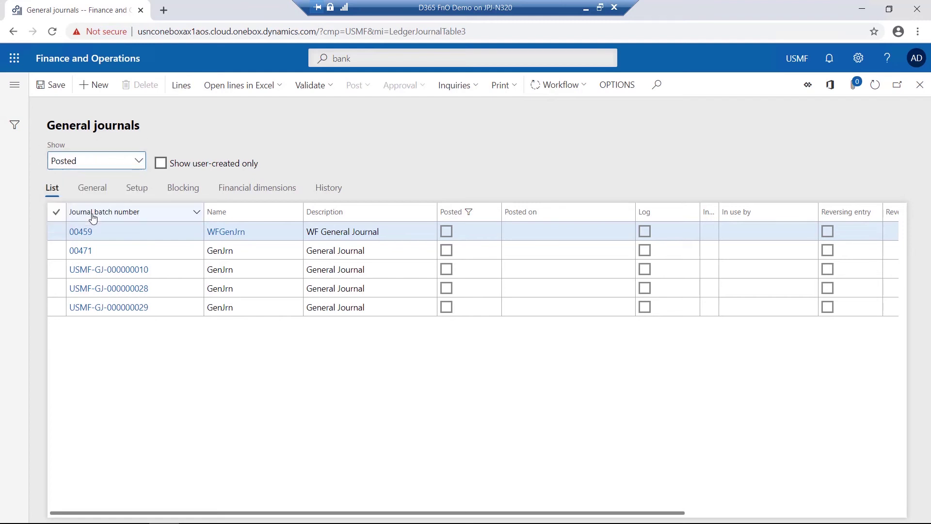
pyautogui.click(139, 162)
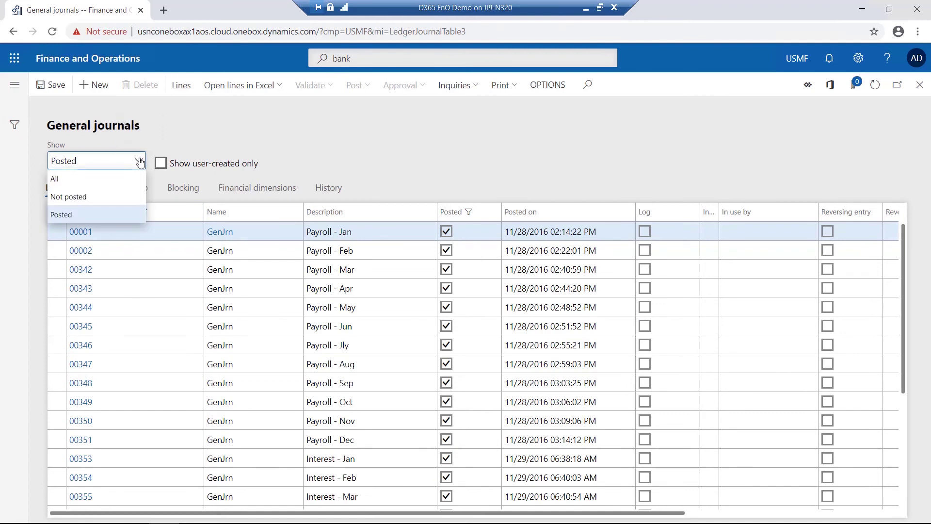
pyautogui.click(80, 197)
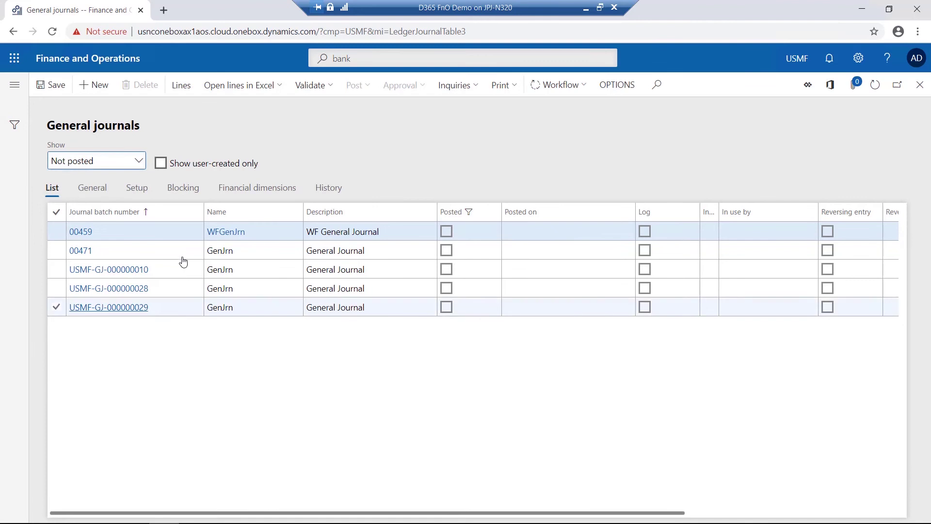
pyautogui.click(173, 268)
pyautogui.click(175, 256)
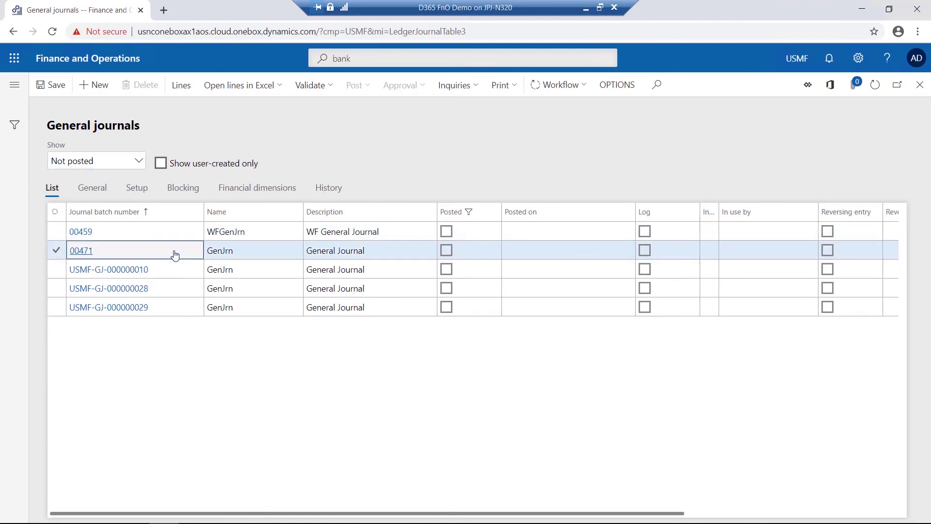
# Open batch 00471's voucher lines, review the Account type options keeping Ledger, and scroll the grid
pyautogui.click(178, 84)
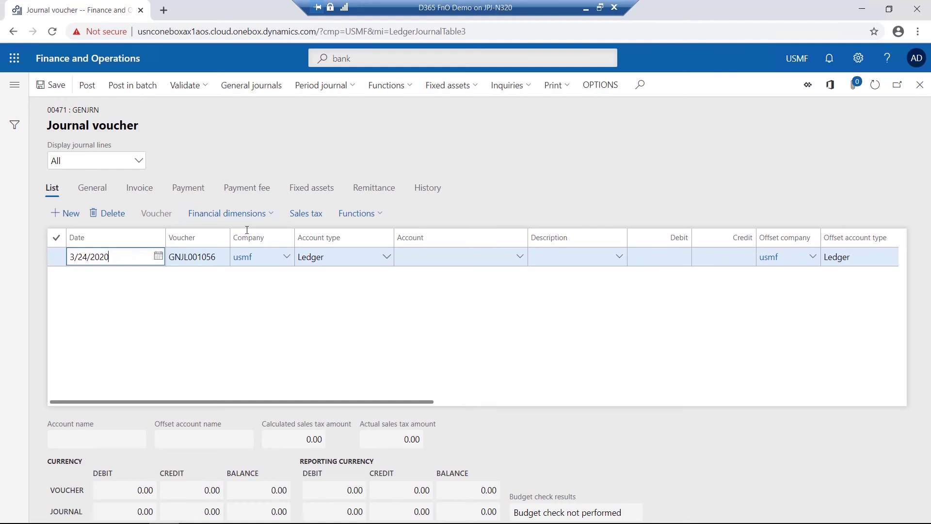
pyautogui.click(387, 257)
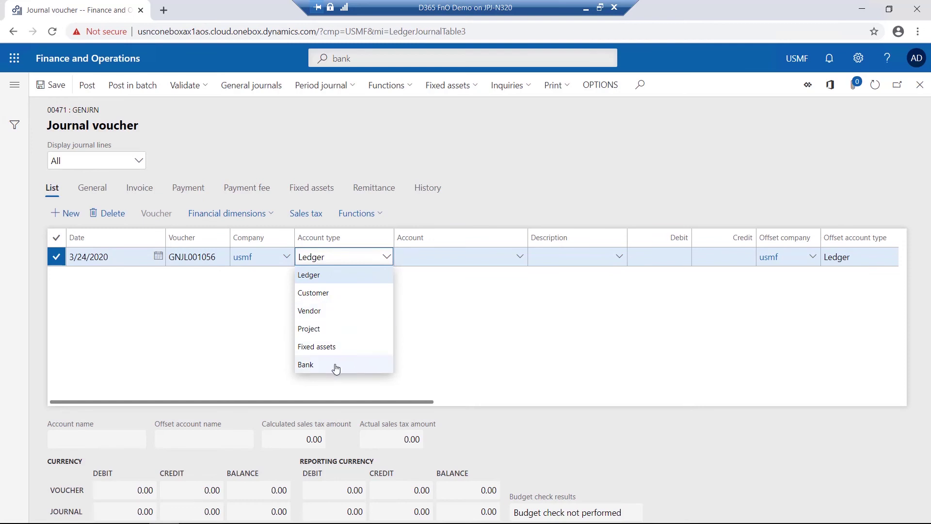
pyautogui.moveTo(415, 403); pyautogui.dragTo(644, 401)
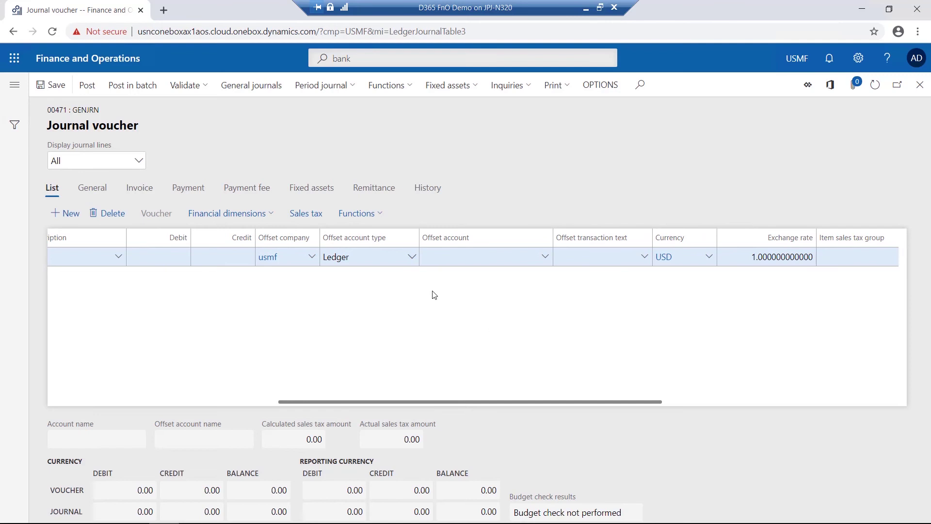
pyautogui.click(413, 258)
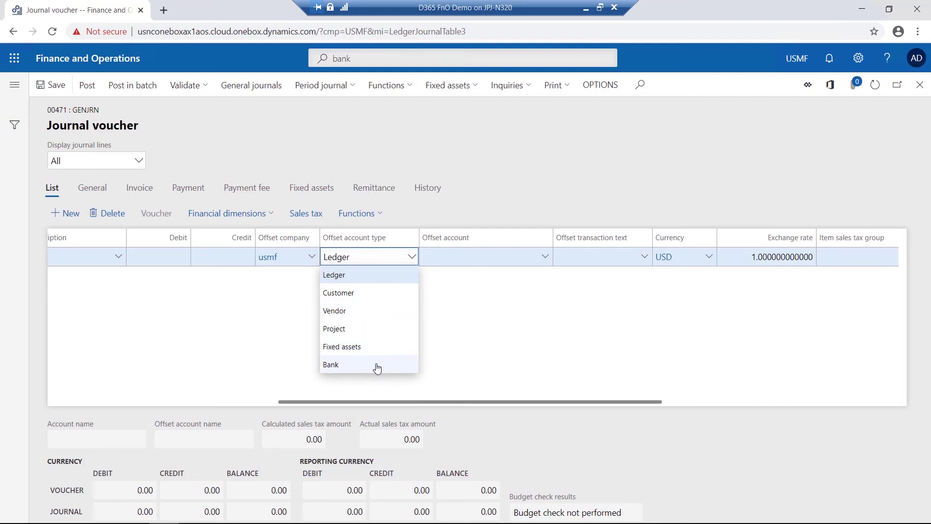
pyautogui.click(481, 349)
pyautogui.moveTo(532, 404); pyautogui.dragTo(293, 399)
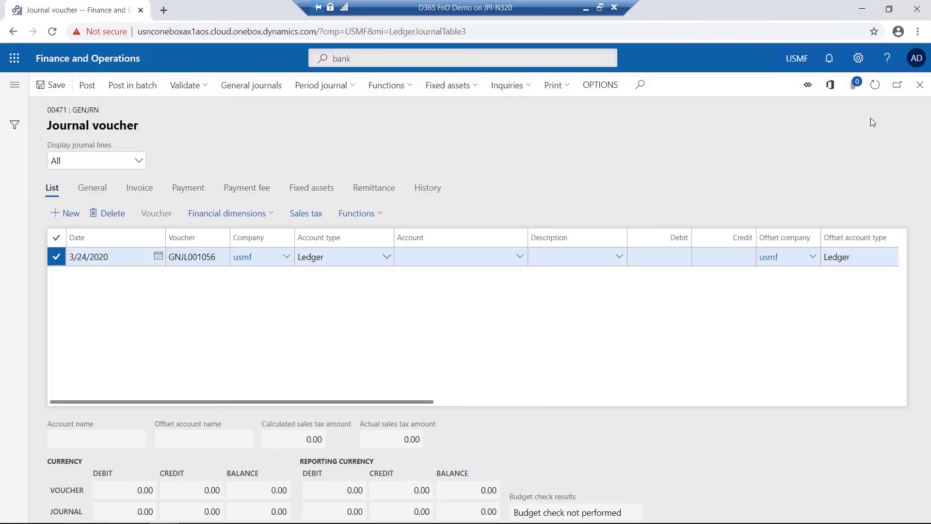
# Close the Journal voucher and General journals pages to return to the dashboard
pyautogui.click(920, 86)
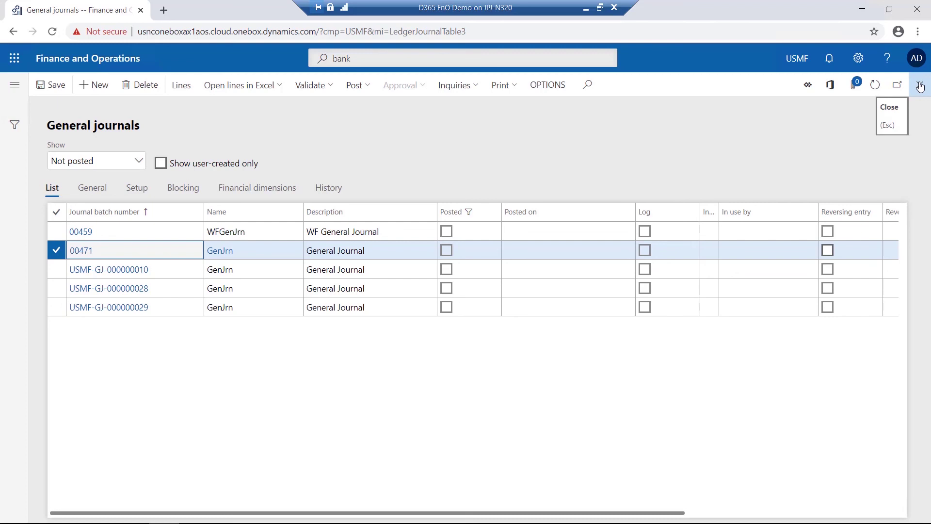
pyautogui.click(920, 85)
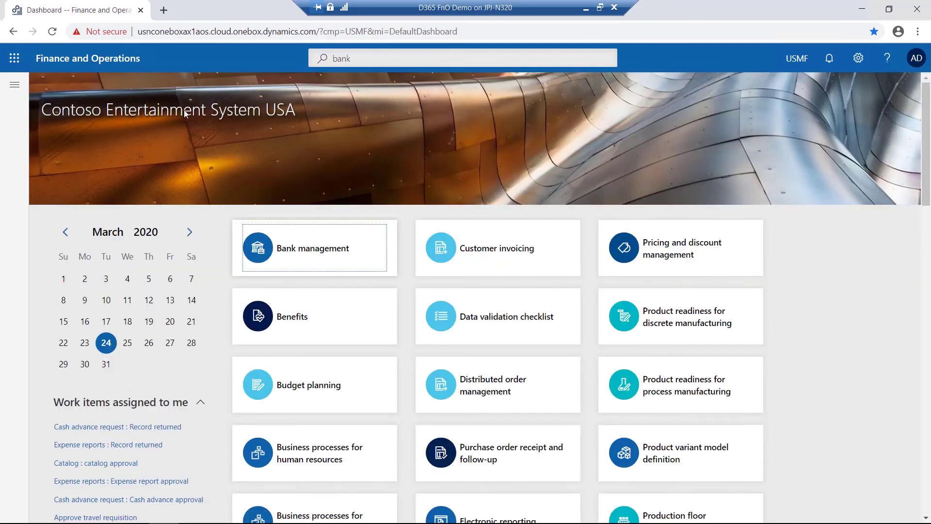